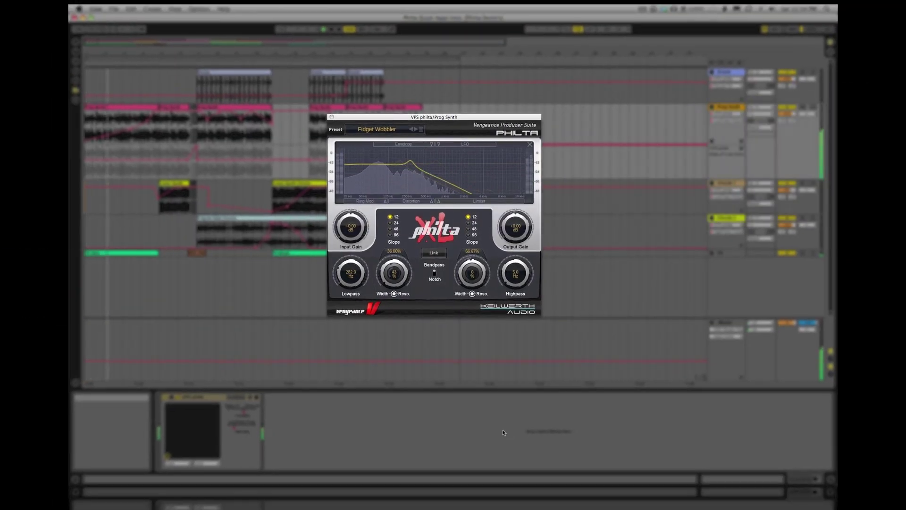
Expand the Ring Mod panel with its Freq, Mix, LP Link and Amount controls under the spectrum
left_click(384, 202)
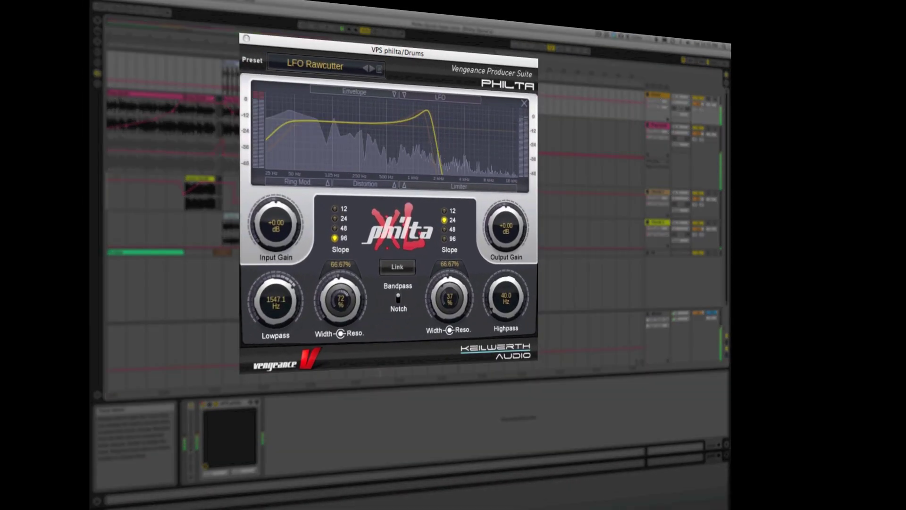
left_click(327, 182)
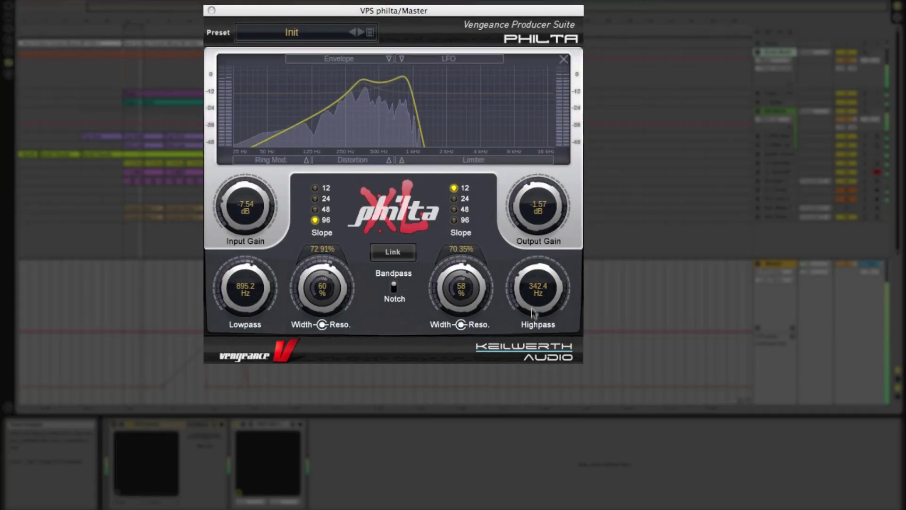
Form a band with the lowpass near 992 Hz and the highpass near 905 Hz
left_click_drag(533, 313, 523, 290)
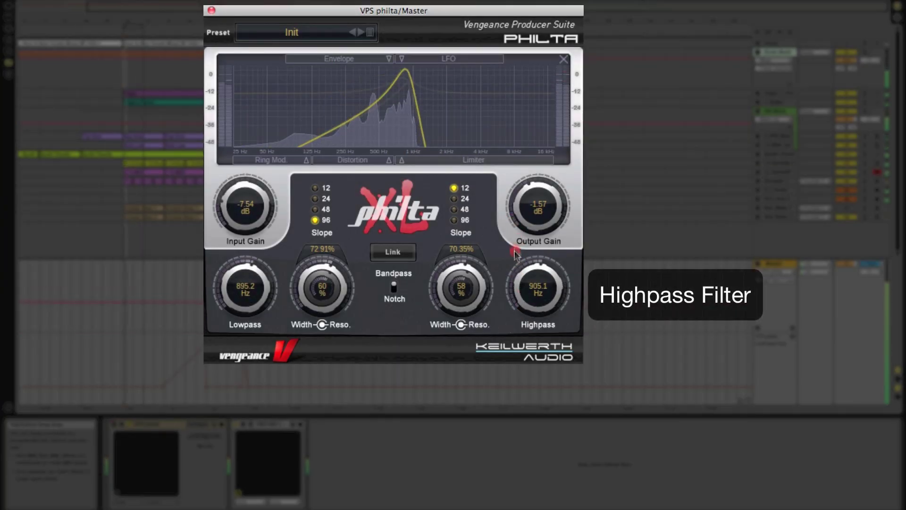
left_click_drag(523, 290, 518, 313)
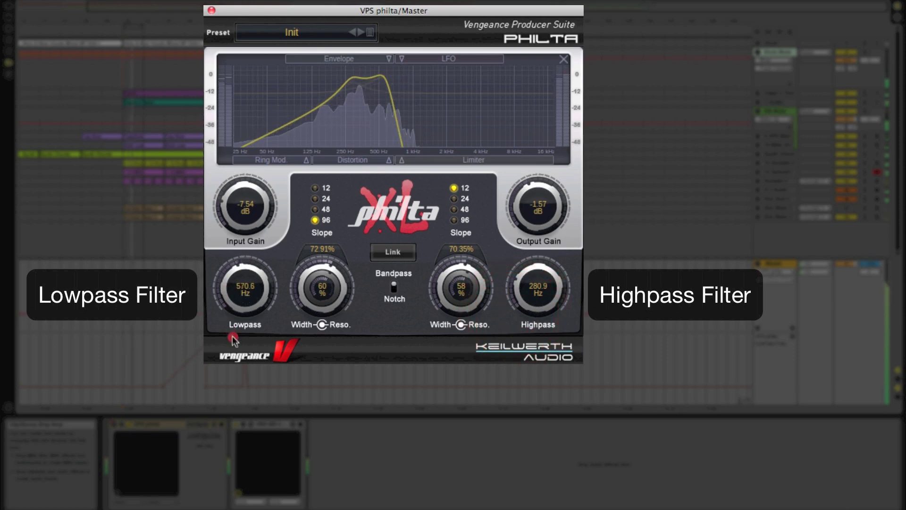
left_click_drag(233, 340, 226, 209)
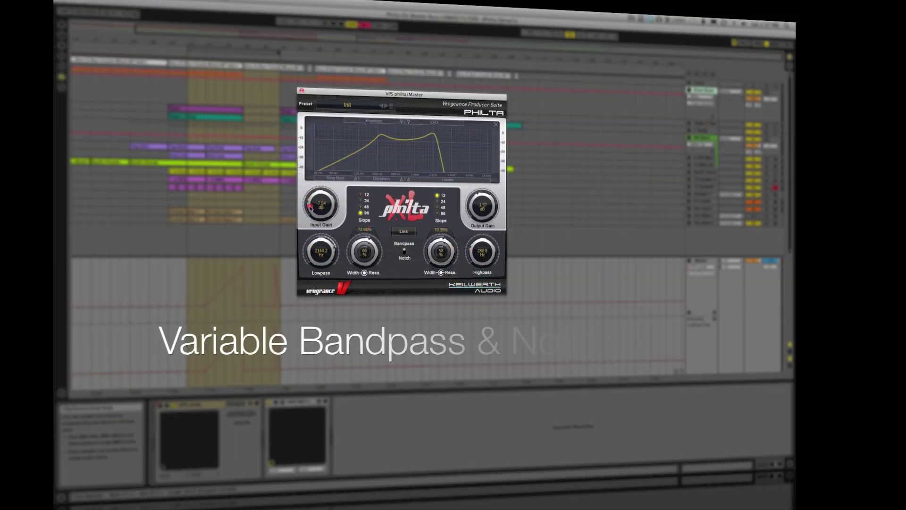
left_click_drag(316, 243, 311, 231)
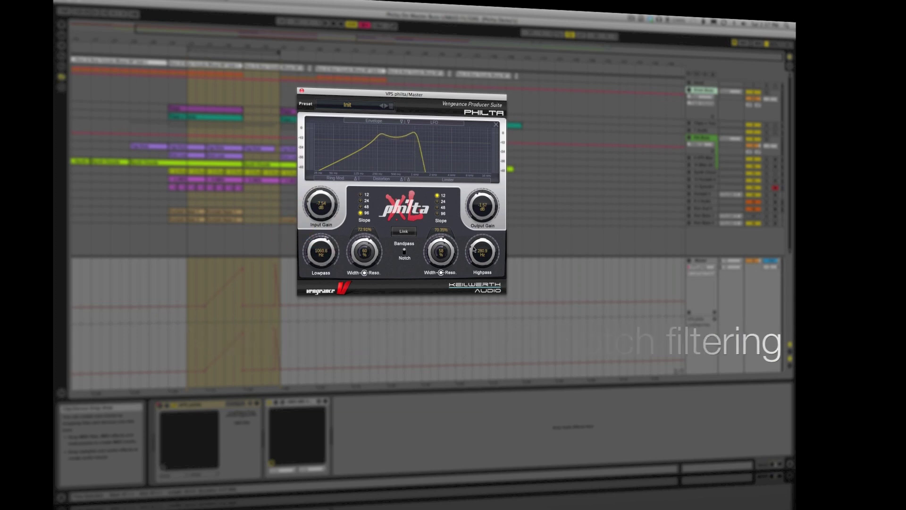
left_click_drag(474, 249, 479, 206)
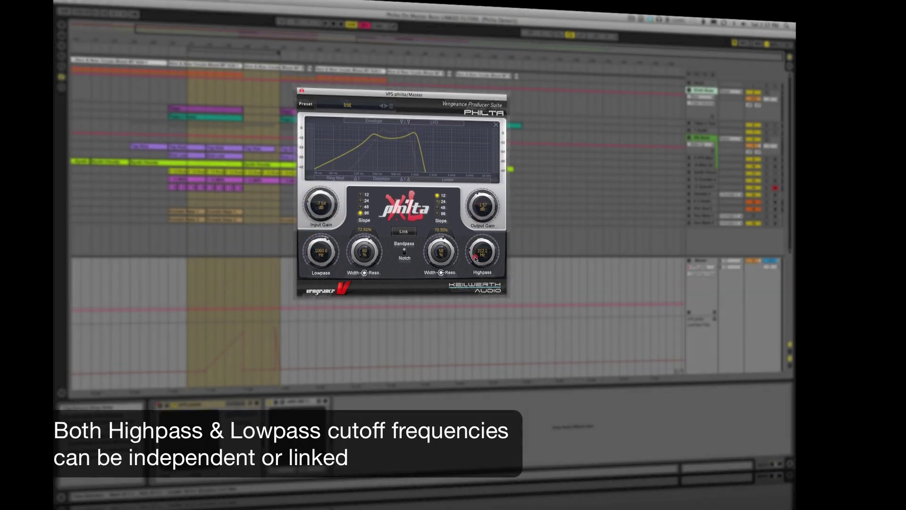
Link the lowpass and highpass cutoffs and sweep both upward together
left_click(321, 252)
left_click(404, 231)
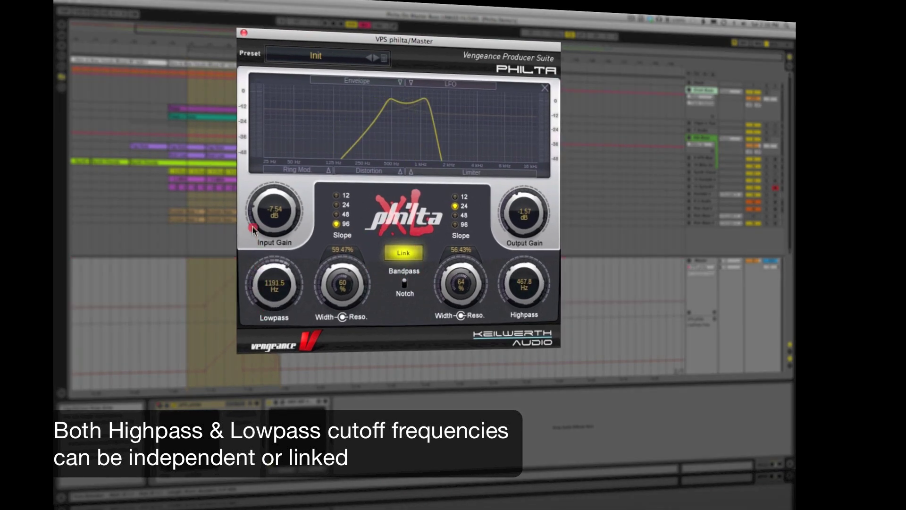
left_click_drag(253, 230, 255, 191)
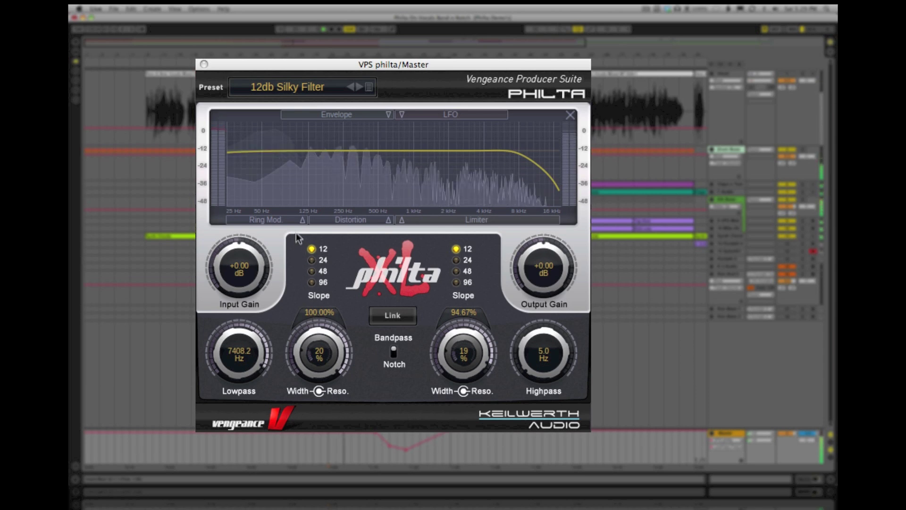
Raise the envelope's LP strength with a 26.9 ms attack, drop lowpass near 2 kHz, and add HP strength
left_click(387, 114)
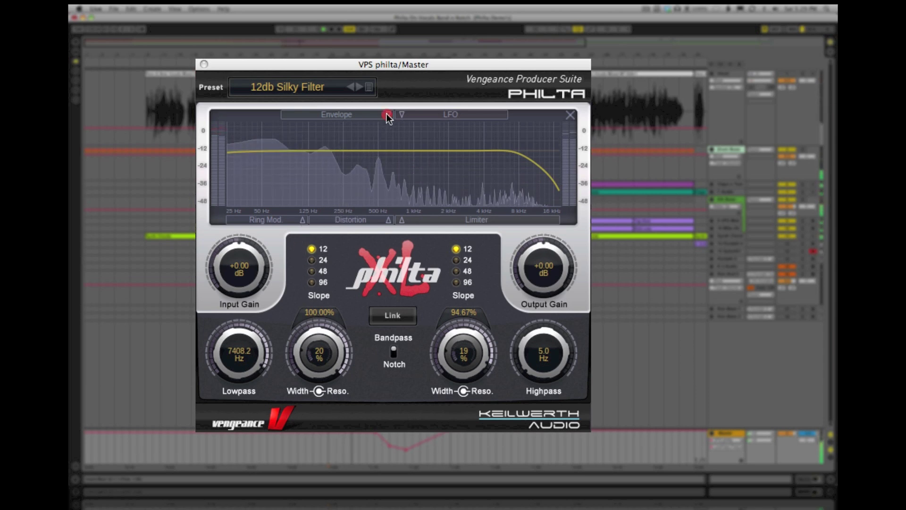
left_click_drag(281, 148, 283, 64)
left_click_drag(281, 126, 282, 76)
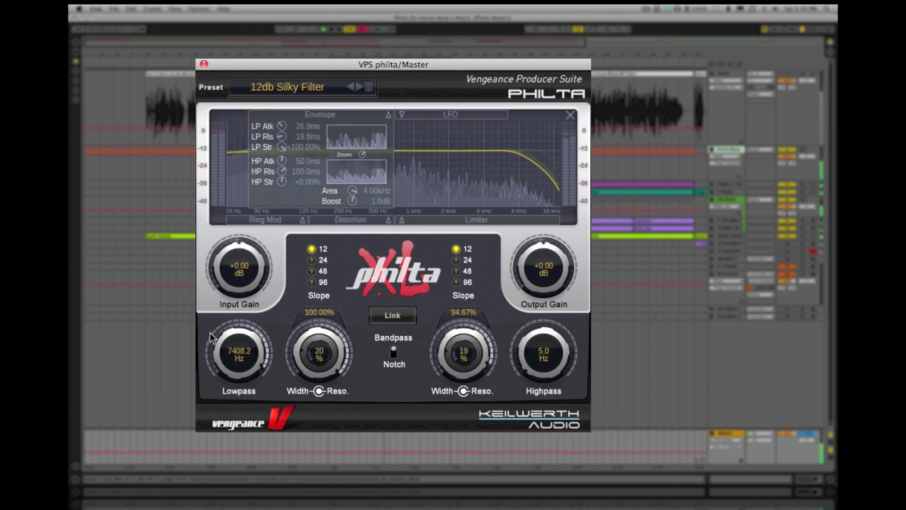
left_click_drag(220, 342, 226, 401)
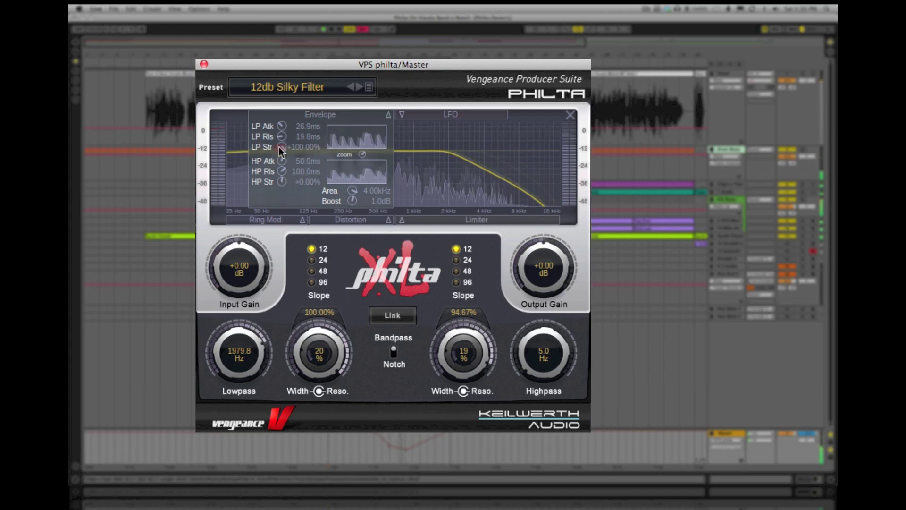
left_click_drag(282, 182, 264, 127)
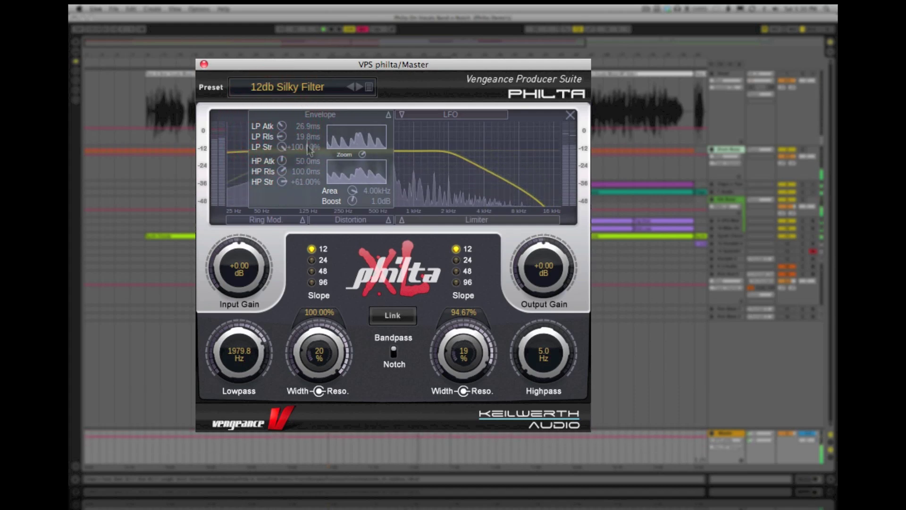
left_click(319, 114)
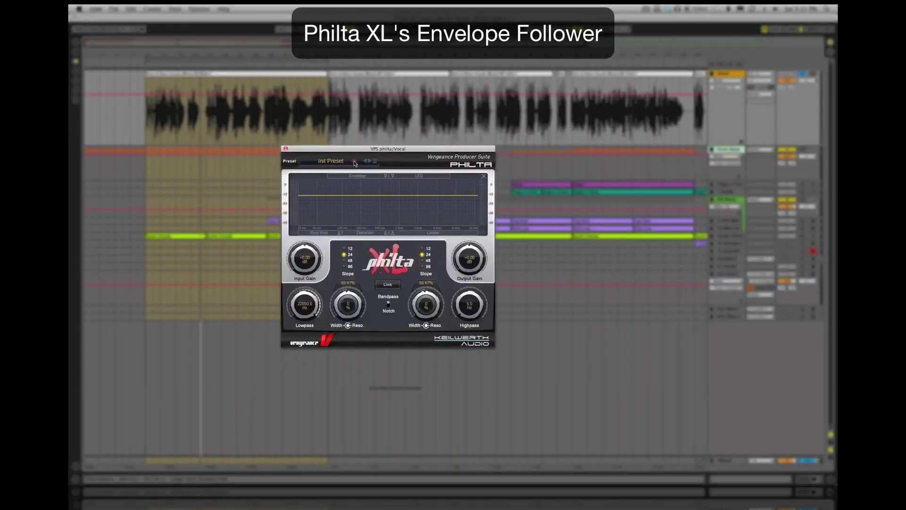
Load the 6 - Env Talkbox 1 envelope preset, then switch to 7 - Env Talkbox 2
left_click(354, 159)
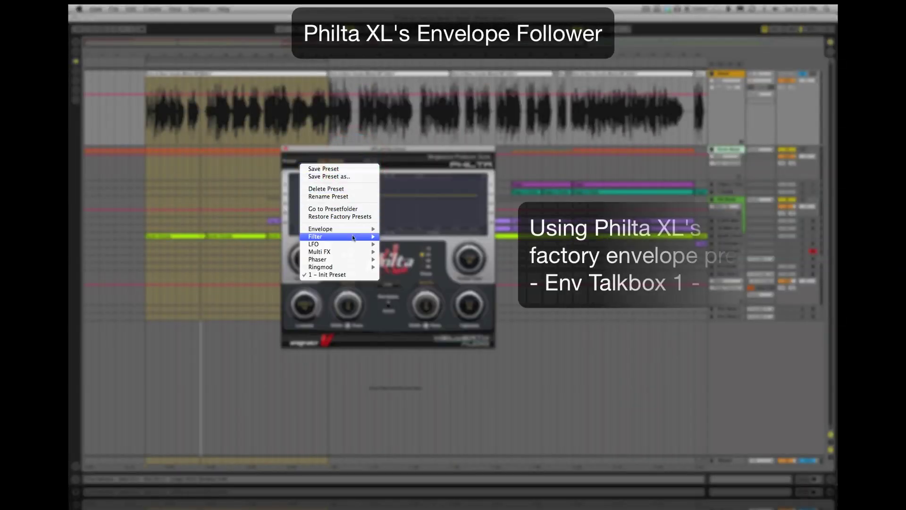
mouse_move(354, 234)
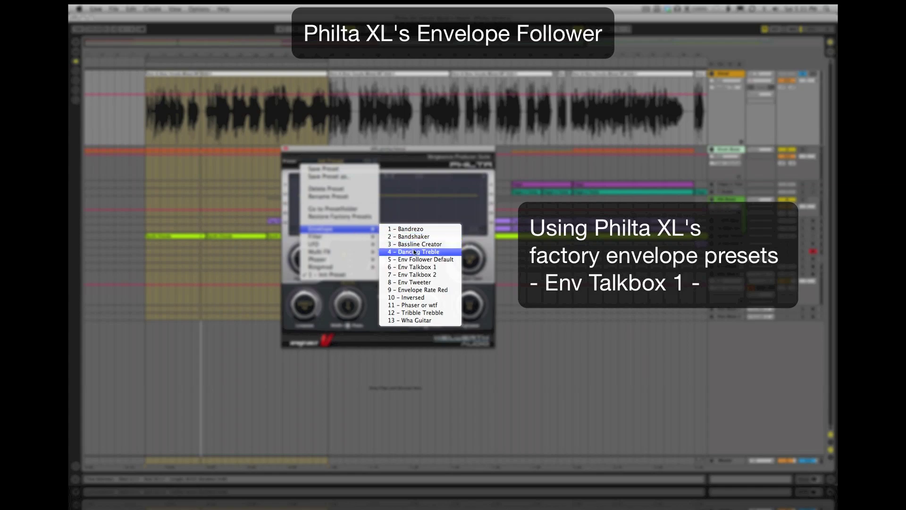
left_click(416, 268)
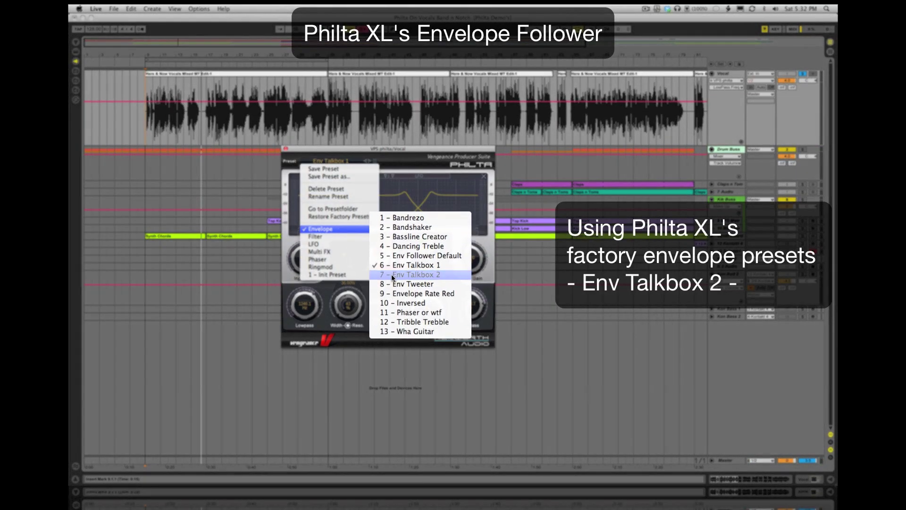
left_click(395, 275)
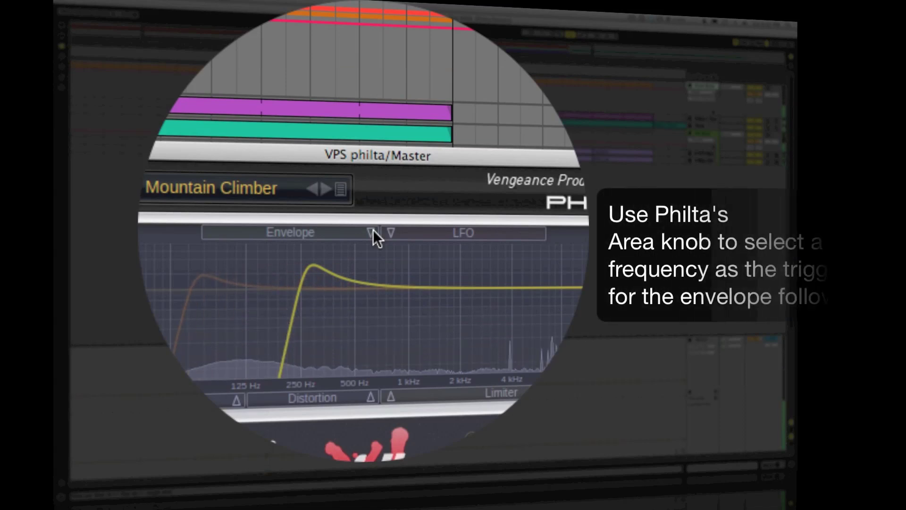
Move the envelope trigger area higher and increase the highpass envelope strength
left_click(372, 232)
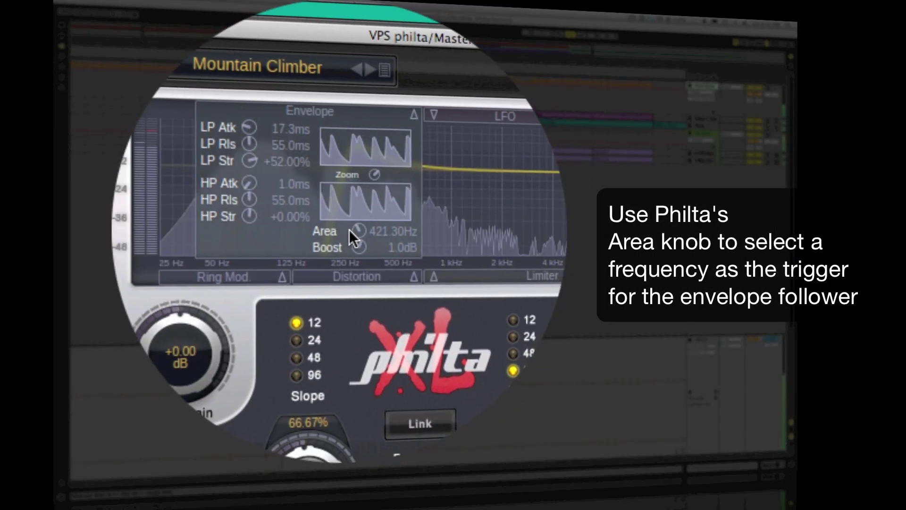
mouse_move(350, 230)
left_mouse_down()
mouse_move(354, 215)
mouse_move(351, 230)
left_mouse_up()
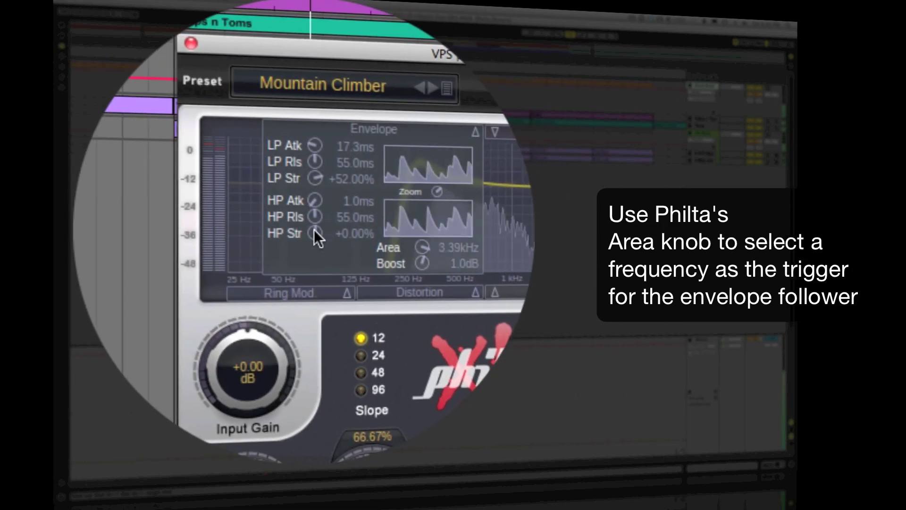
left_click(314, 230)
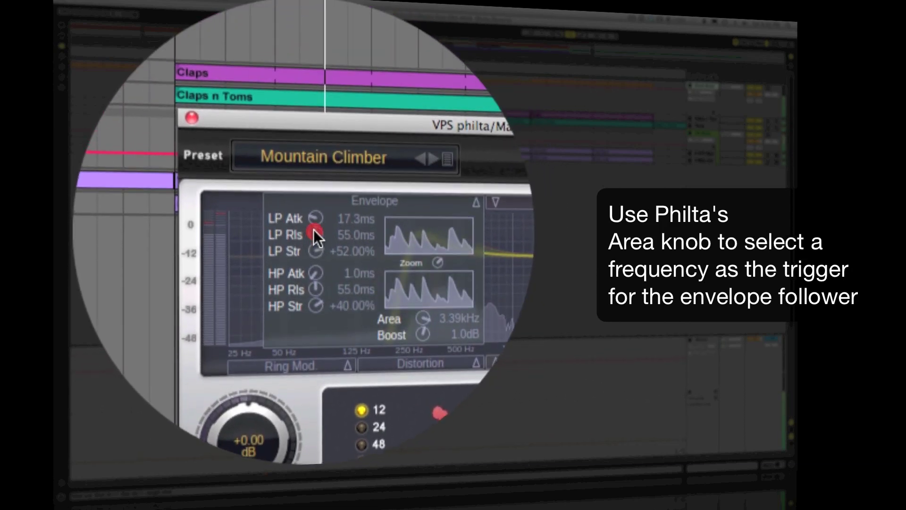
mouse_move(313, 229)
left_mouse_down()
mouse_move(353, 230)
mouse_move(355, 256)
mouse_move(353, 229)
left_mouse_up()
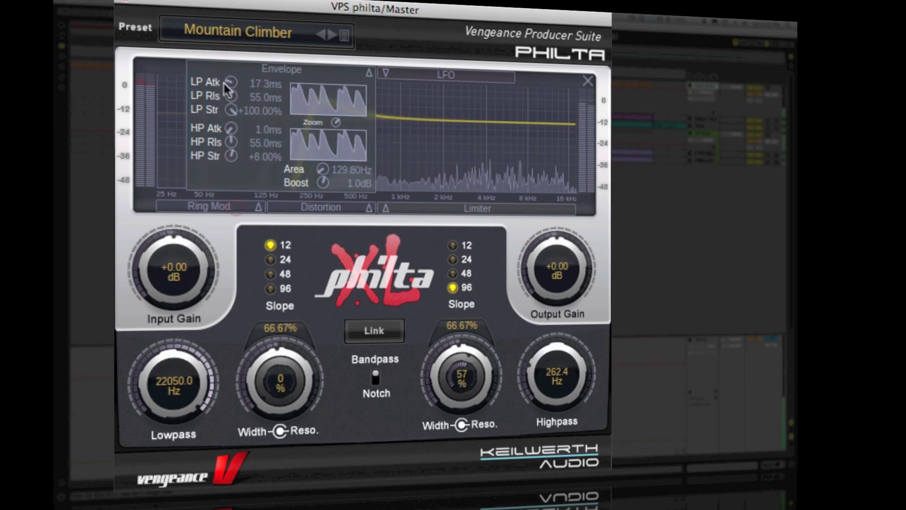
Set LP attack to 8.8 ms, LP release to 125.5 ms and HP attack to 58.0 ms
left_click(229, 97)
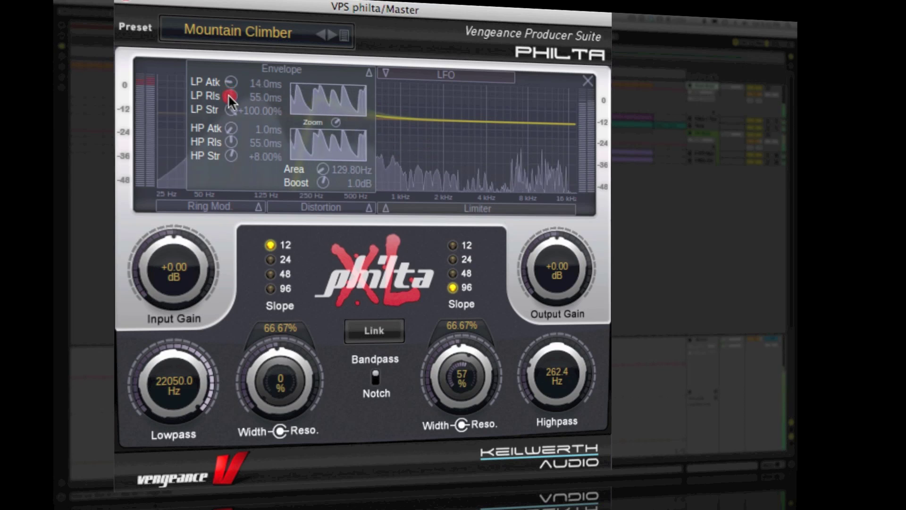
left_click_drag(230, 98, 231, 109)
left_click_drag(230, 73, 236, 75)
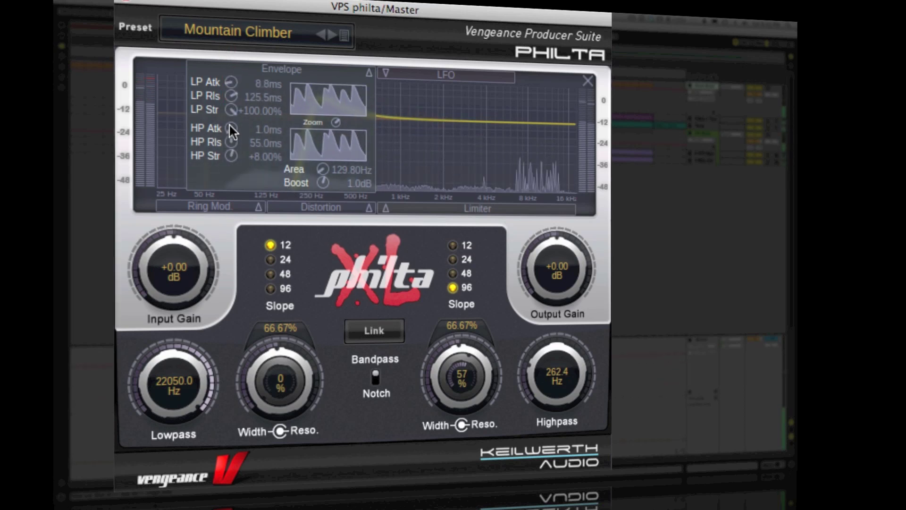
left_click_drag(232, 131, 238, 29)
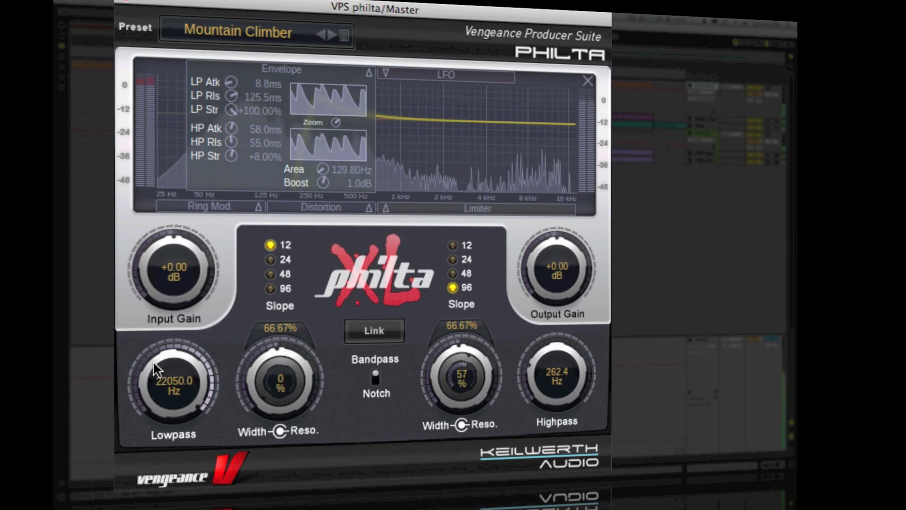
Pull the lowpass cutoff down from fully open to about 344 Hz
left_click_drag(161, 378, 158, 500)
left_click_drag(151, 387, 151, 446)
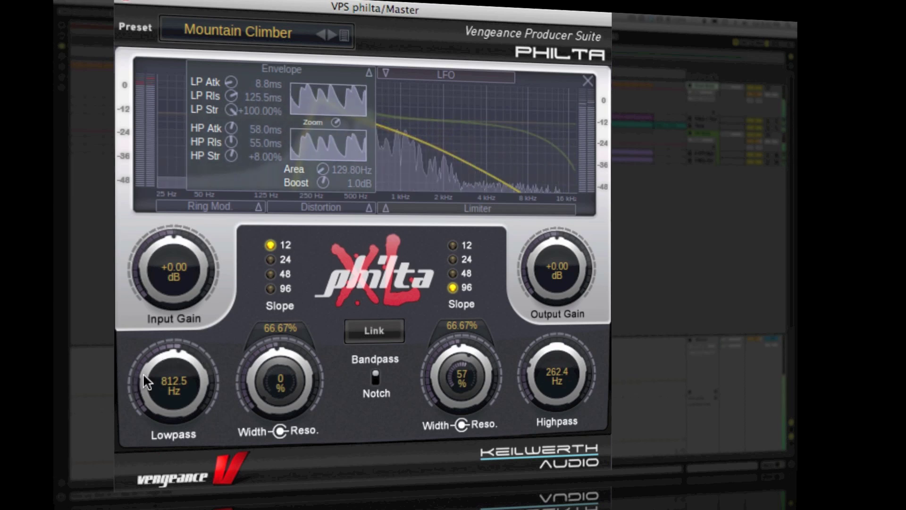
left_click_drag(143, 373, 162, 460)
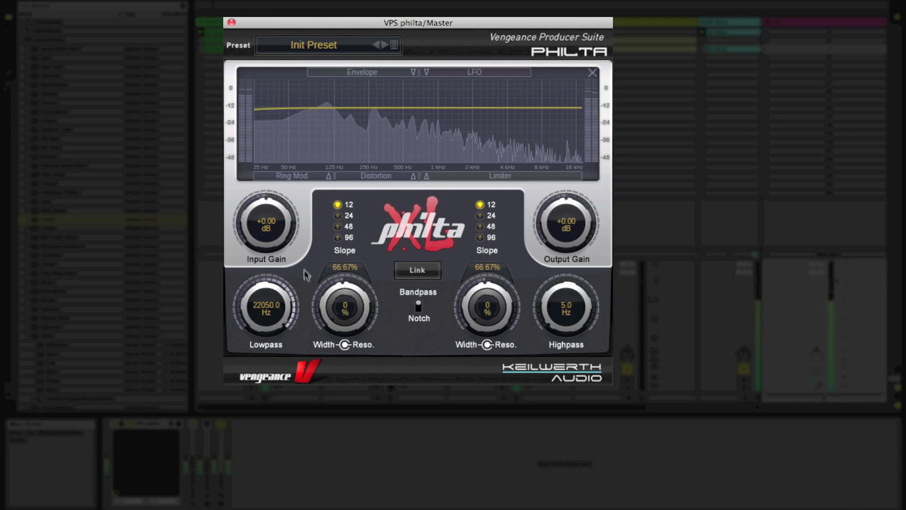
Try the lowpass slopes 24, 12 and 48 dB before settling on 96 dB
left_click(336, 215)
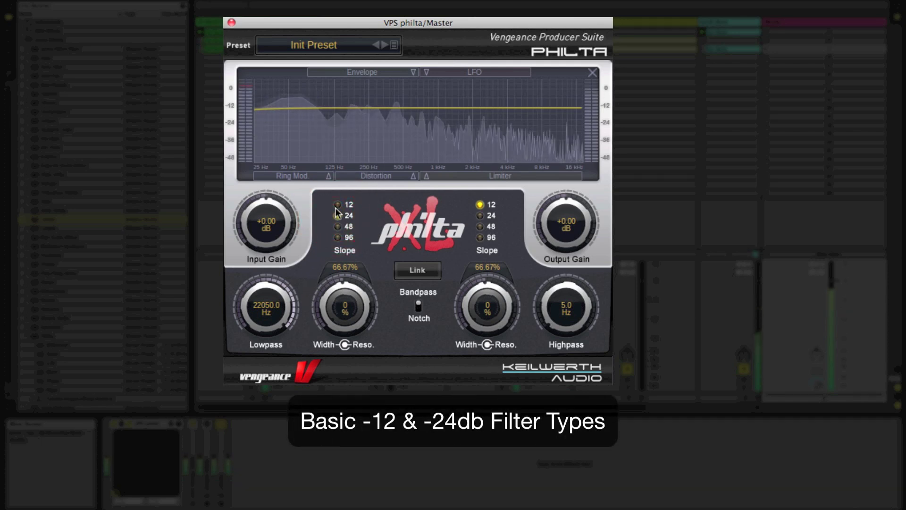
left_click(336, 205)
left_click(337, 215)
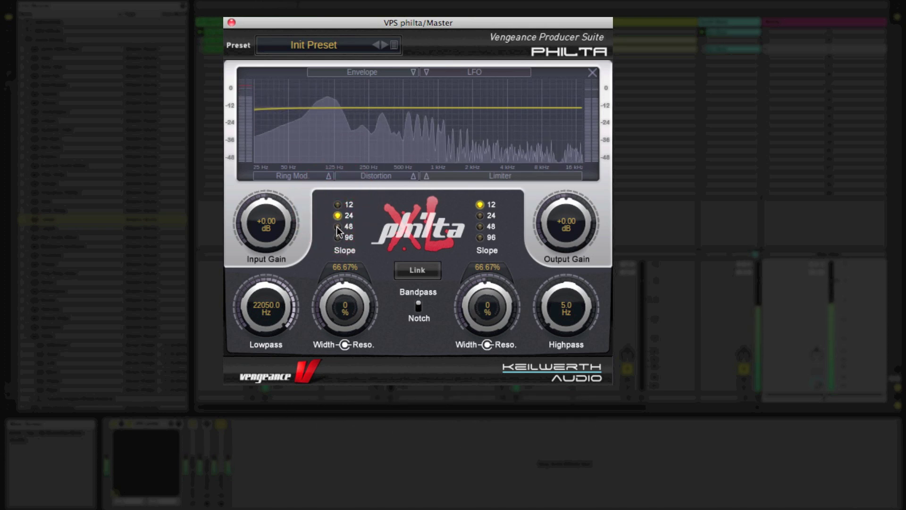
left_click(337, 226)
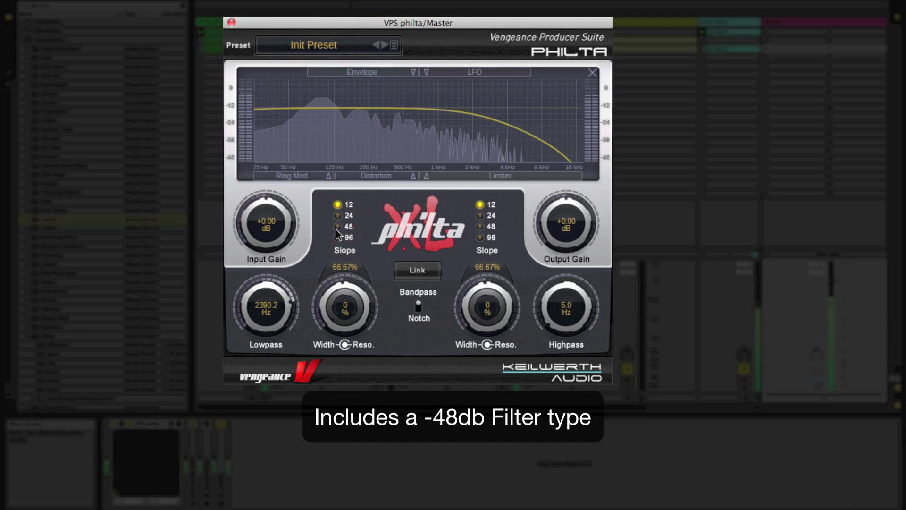
left_click(338, 217)
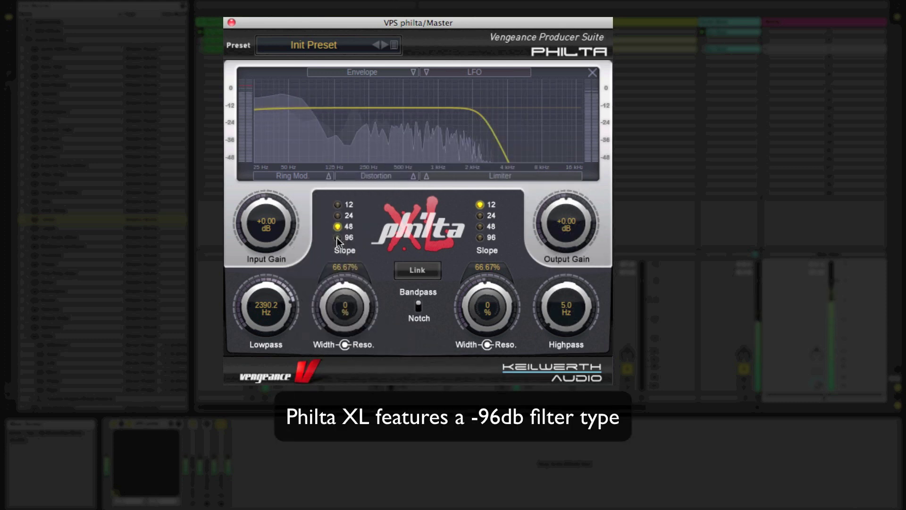
left_click(337, 237)
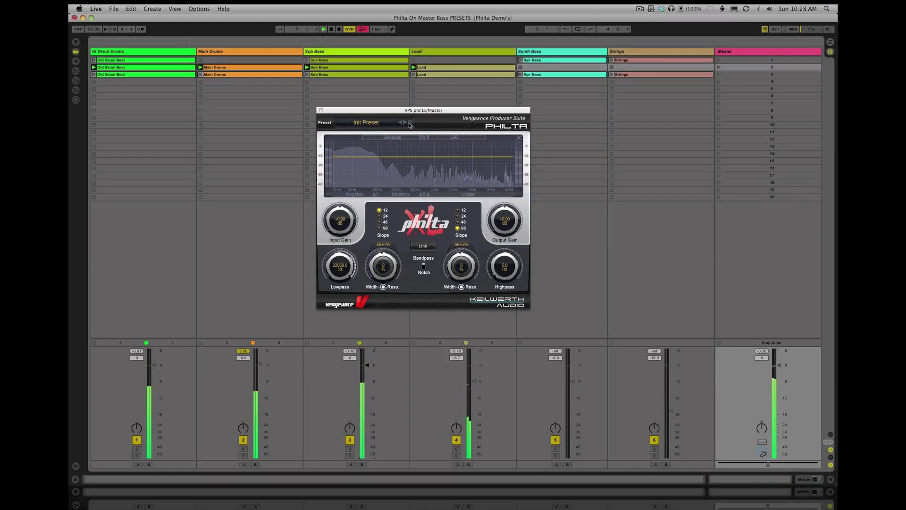
left_click(399, 124)
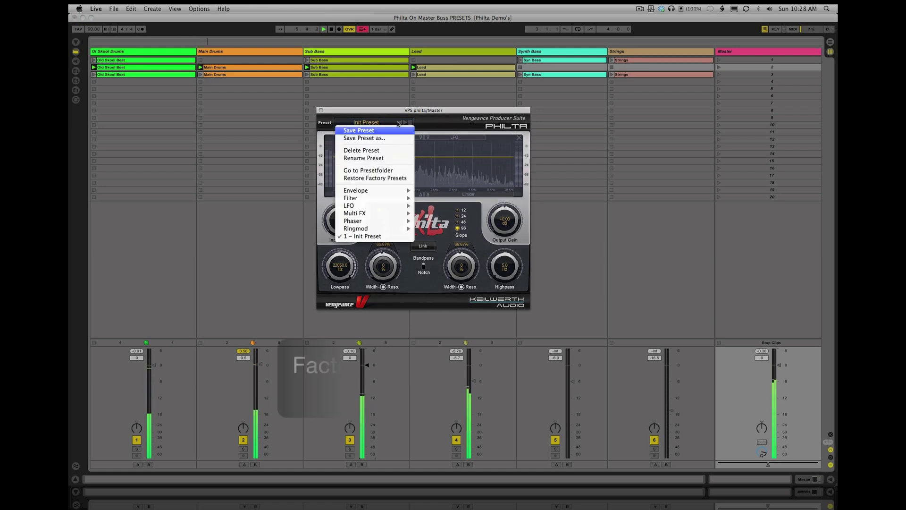
Load the Fade Away Filler preset, then the Bandshaker envelope preset
mouse_move(394, 192)
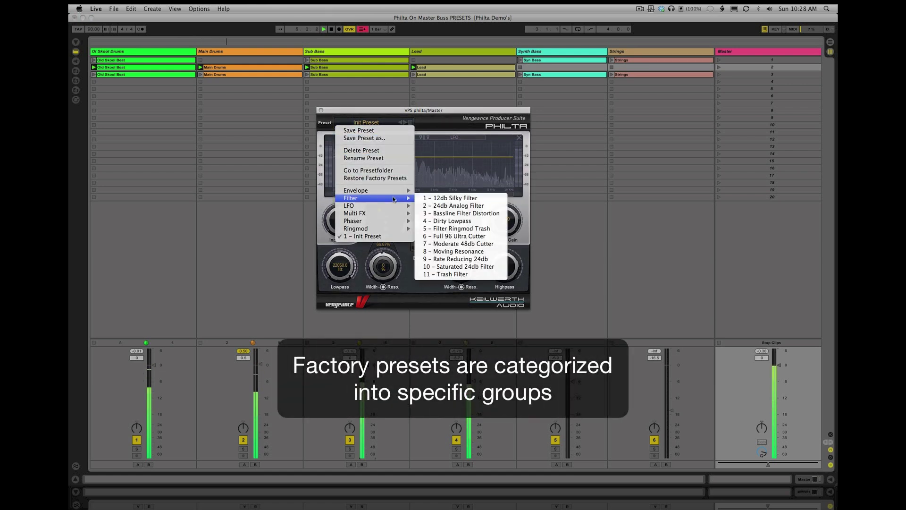
mouse_move(395, 214)
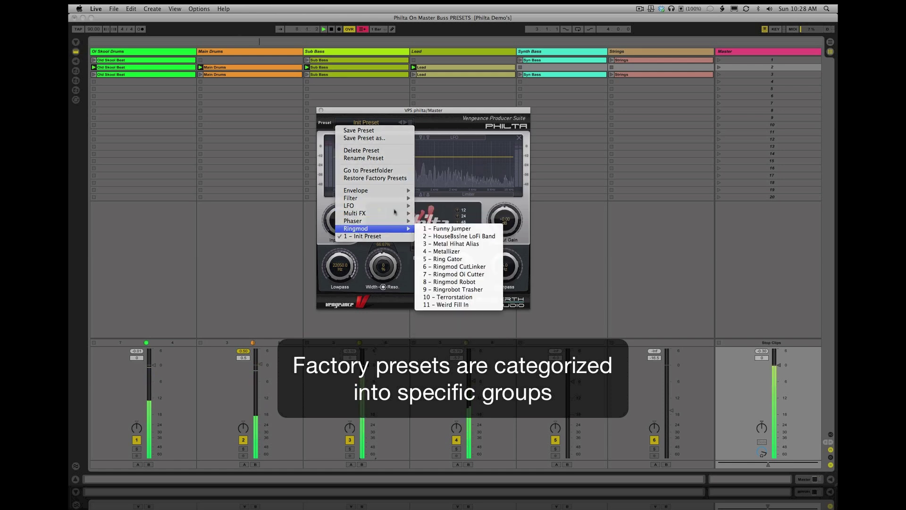
left_click(434, 207)
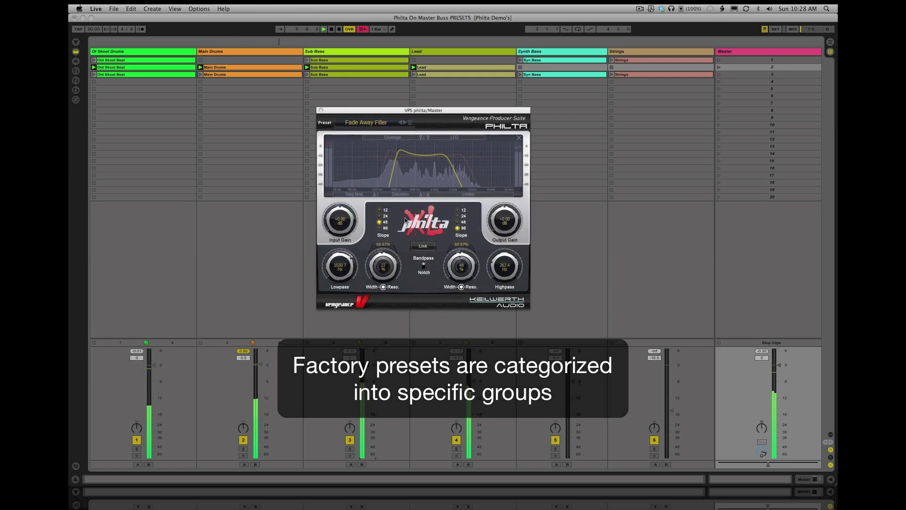
left_click(389, 123)
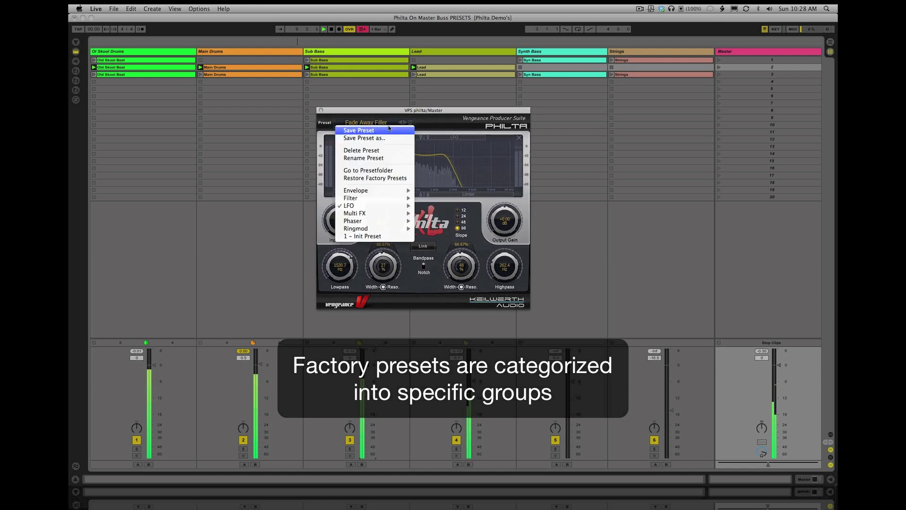
mouse_move(392, 192)
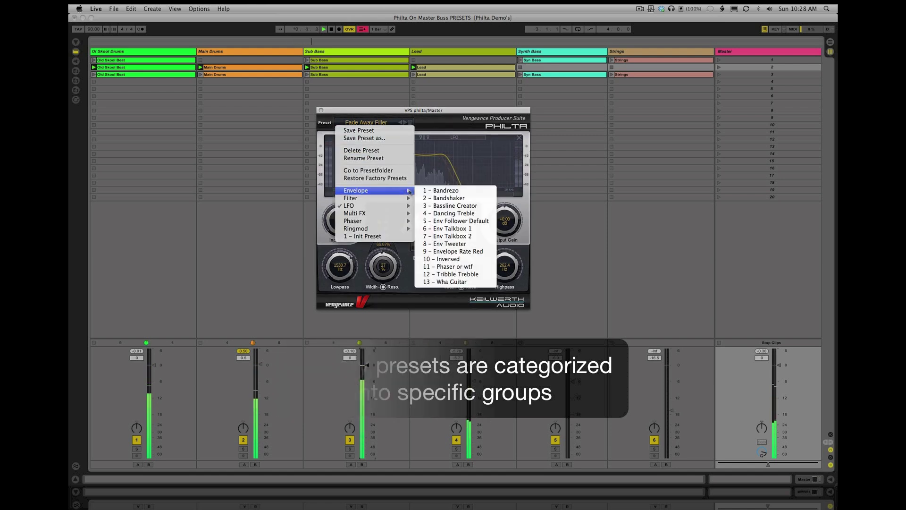
left_click(440, 201)
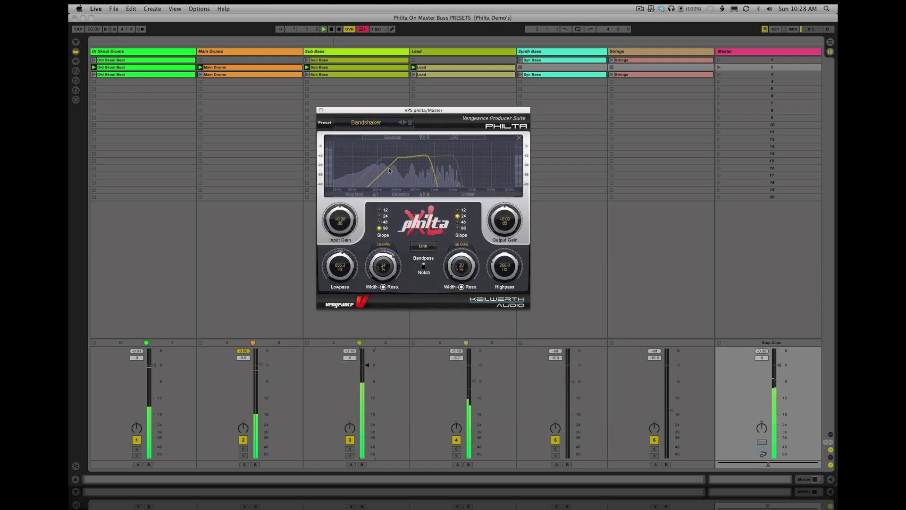
Load Artificial LoFi Freq, then Choppy Add Delay from the Multi FX presets
left_click(378, 125)
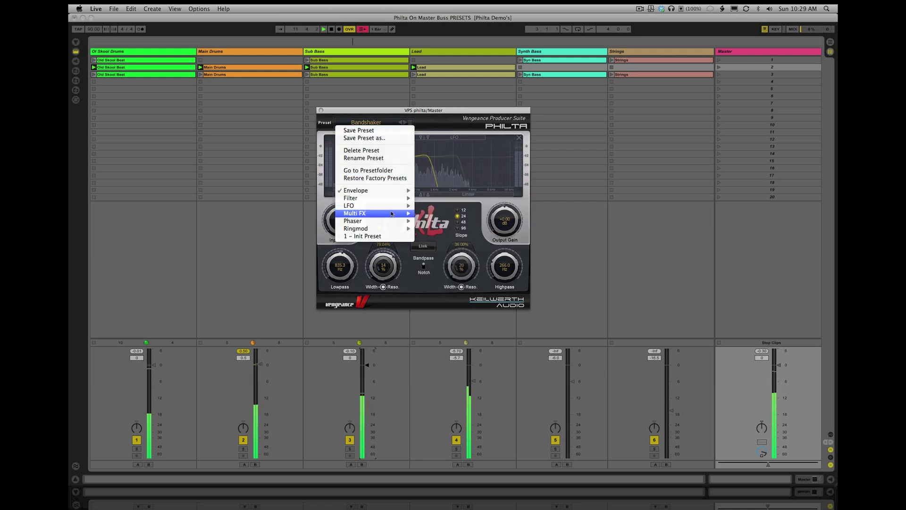
mouse_move(392, 215)
left_click(433, 220)
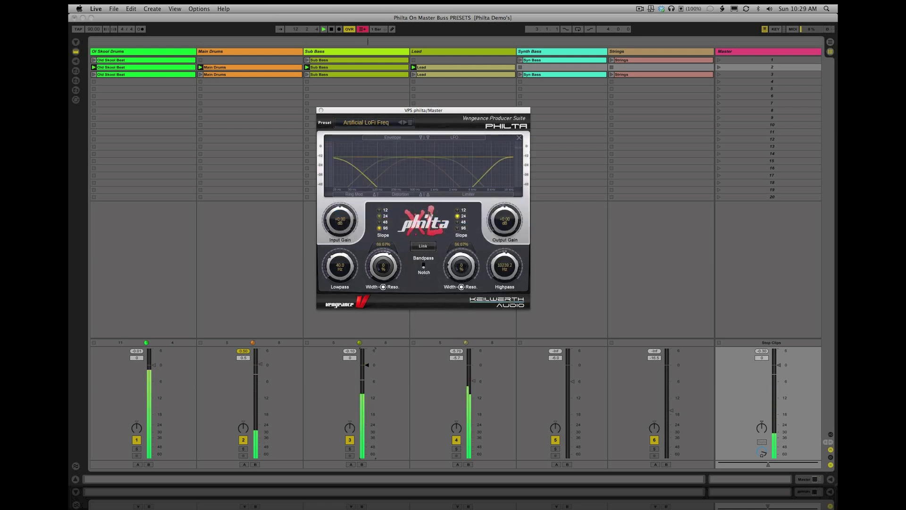
left_click(390, 123)
mouse_move(391, 213)
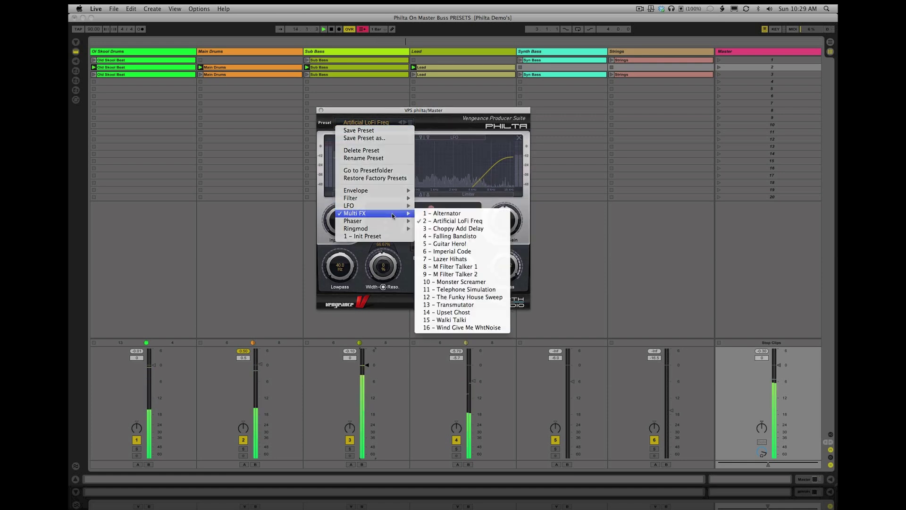
left_click(444, 229)
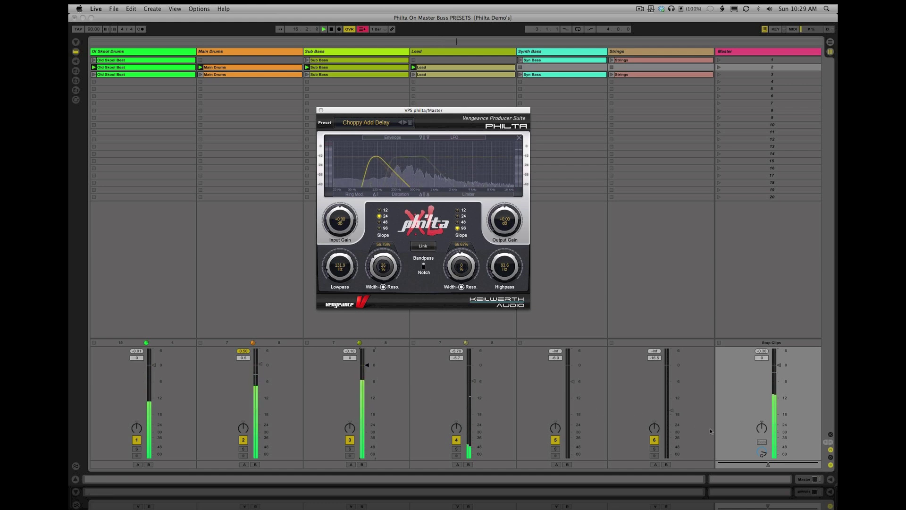
left_click(804, 480)
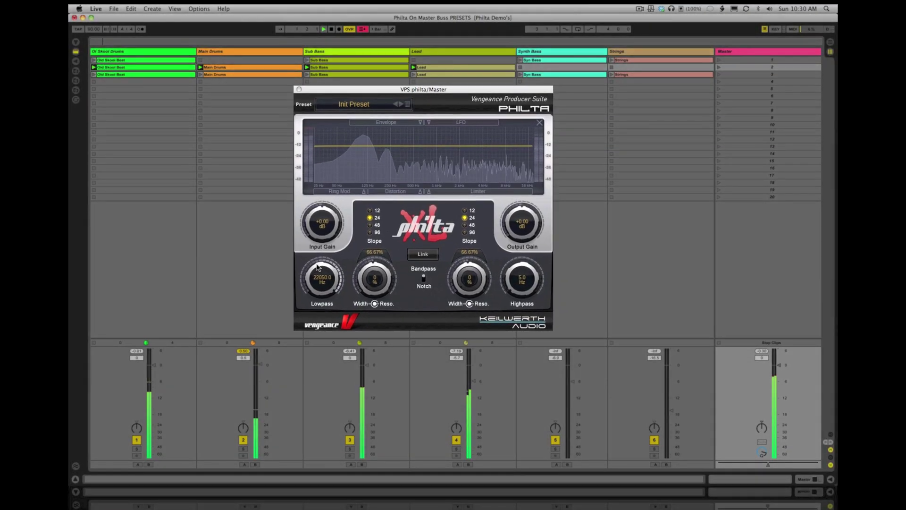
Set lowpass to 1323.5 Hz at 12 dB slope with 92% resonance and a narrower peak width
left_click_drag(318, 266, 353, 278)
left_click(351, 239)
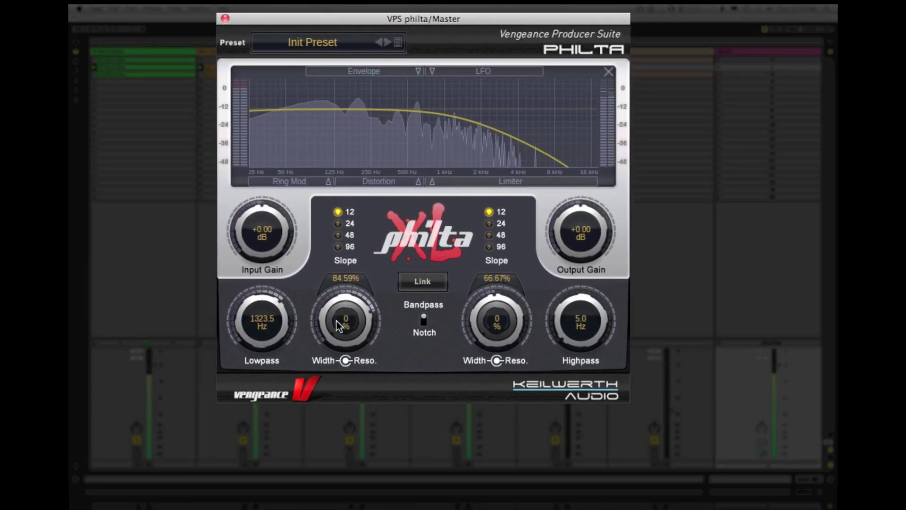
left_click_drag(336, 321, 343, 117)
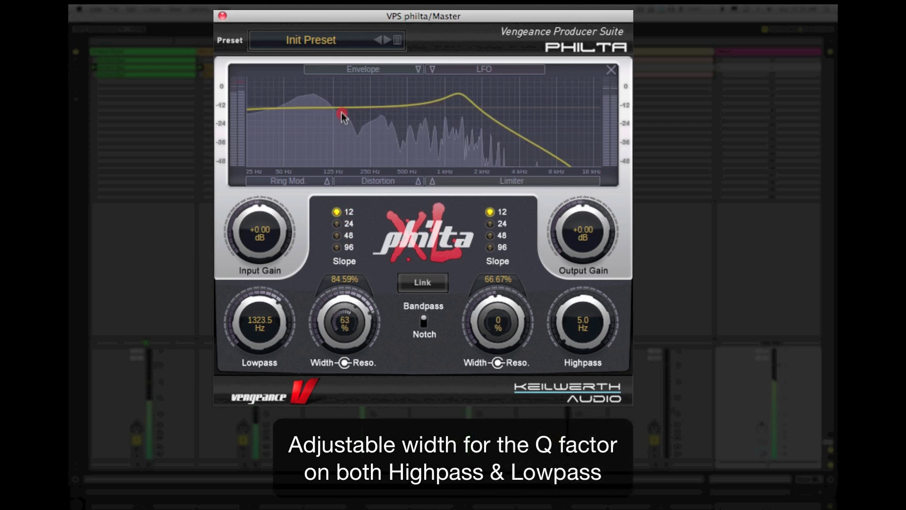
left_click_drag(332, 67, 336, 3)
left_click_drag(339, 302, 392, 368)
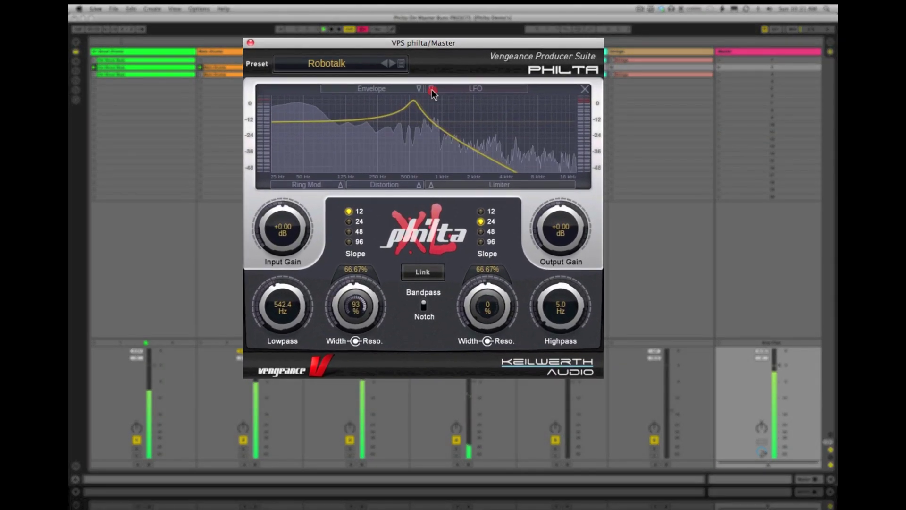
Change LFO speed to 1/8 then 4/1T, toggle tempo sync off and on, and shift its phase
left_click(432, 89)
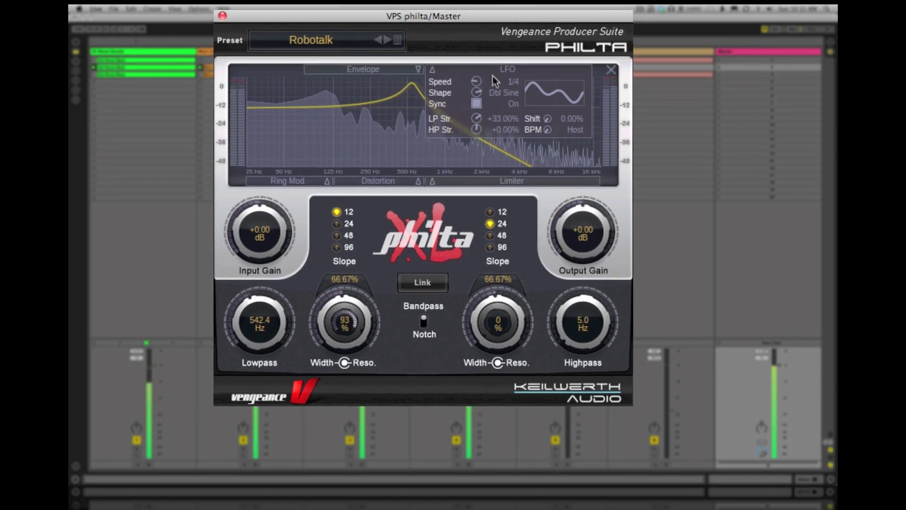
left_click_drag(476, 87, 478, 33)
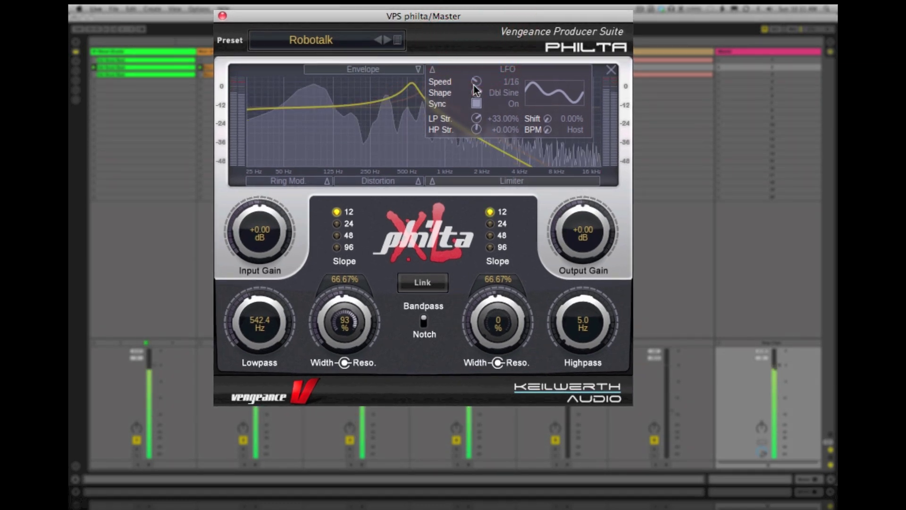
left_click_drag(475, 83, 480, 132)
left_click(476, 104)
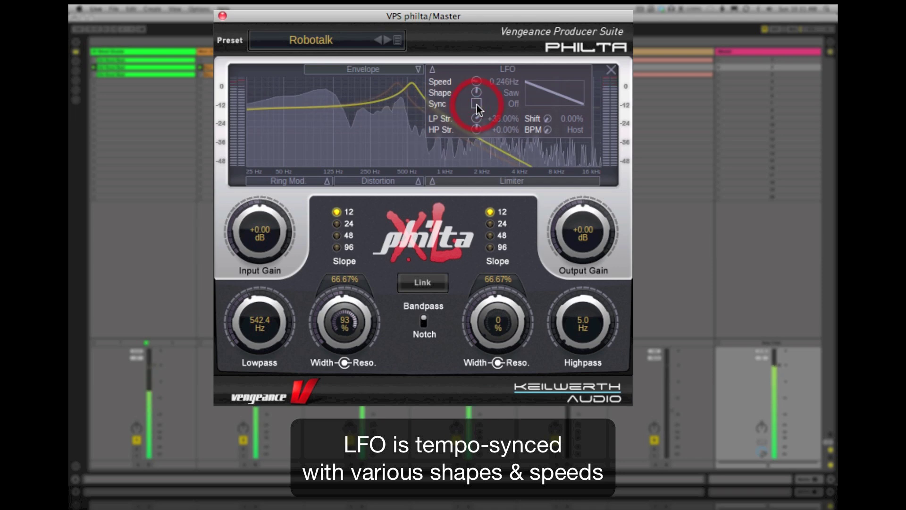
left_click(476, 104)
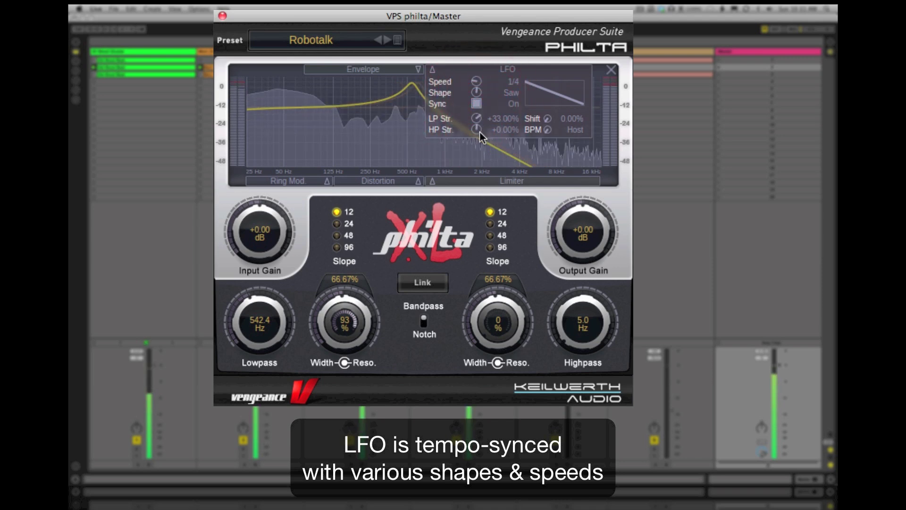
left_click_drag(548, 120, 542, 61)
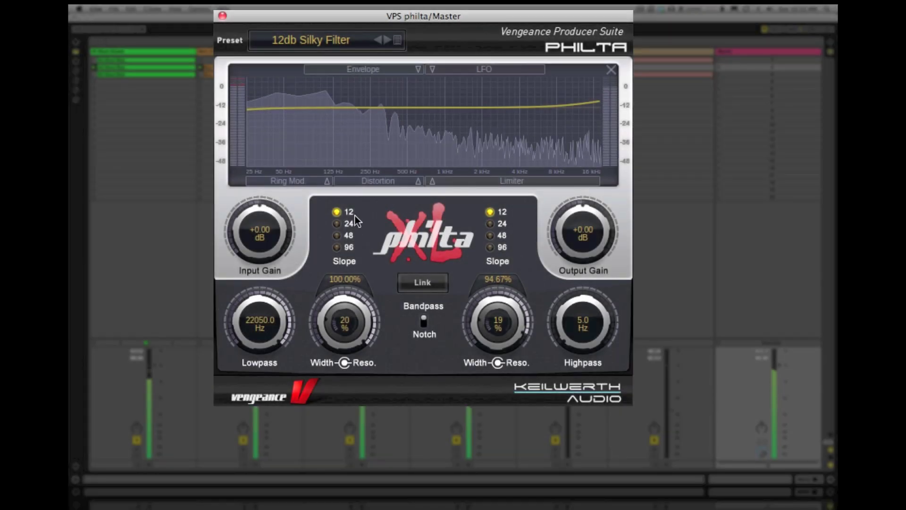
Raise the ring mod amount up from -100% and its frequency from 200 Hz to 272.1 Hz
left_click(328, 181)
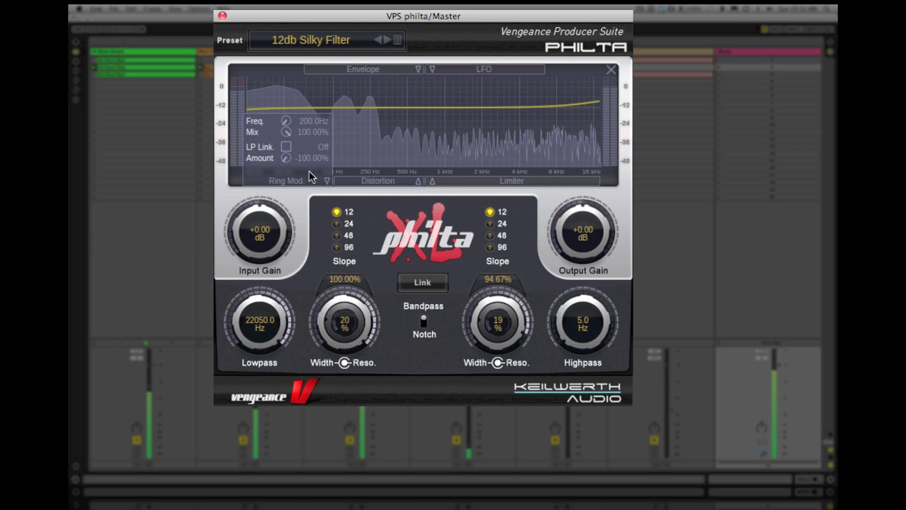
left_click_drag(286, 157, 283, 81)
left_click(285, 132)
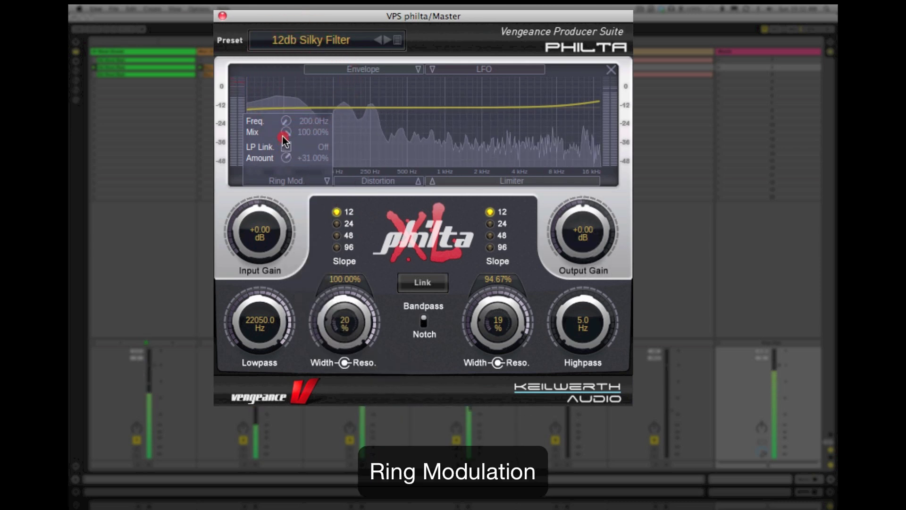
left_click_drag(285, 121, 289, 61)
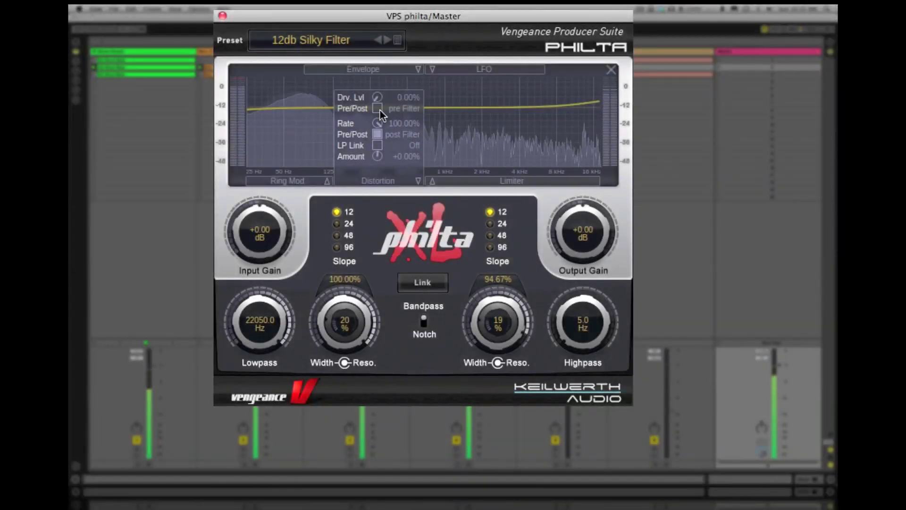
Drive the distortion to 96.50% after the filter and lower the rate reducer to 9.50%
left_click_drag(378, 97, 407, 83)
left_click(378, 108)
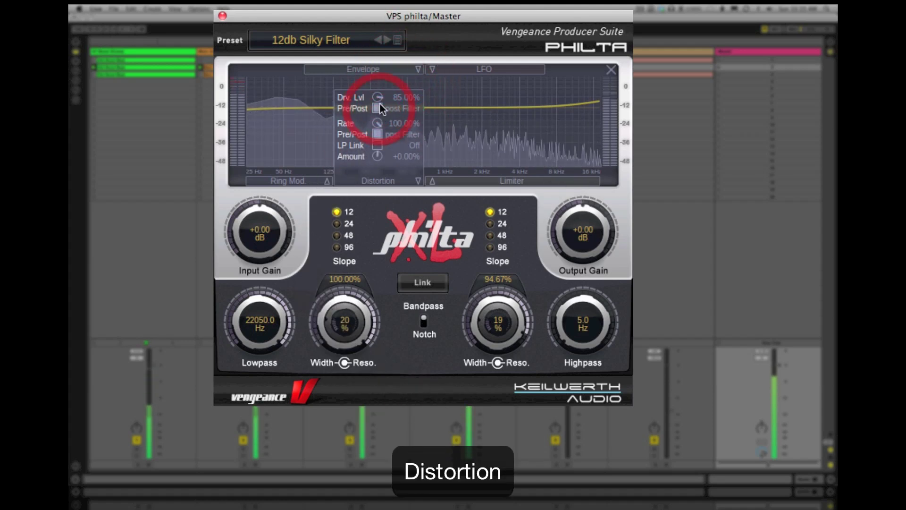
left_click(378, 97)
left_click(377, 108)
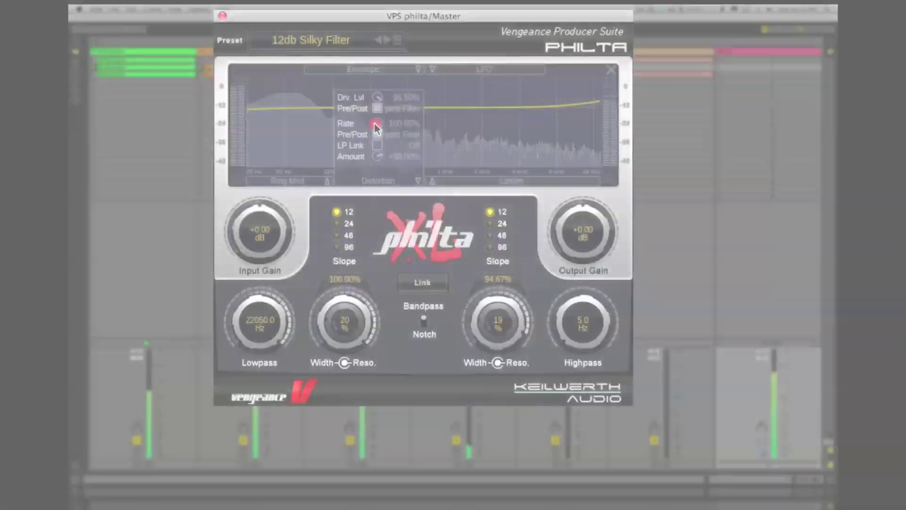
left_click_drag(376, 123, 377, 183)
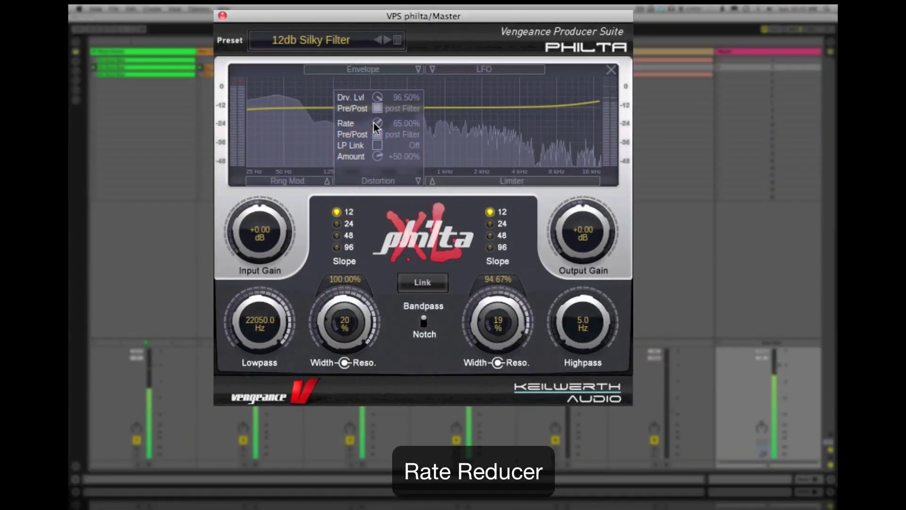
left_click_drag(376, 128, 379, 141)
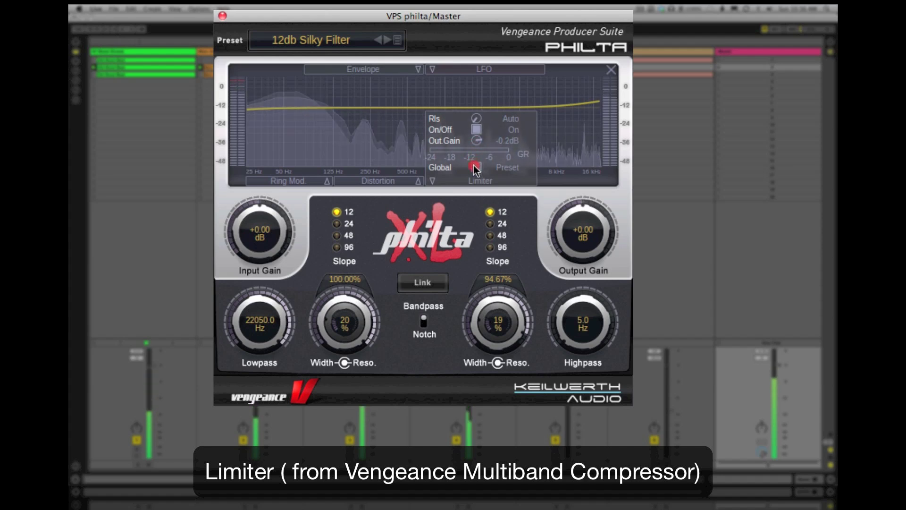
Set the limiter output gain to -0.5 dB and shorten its release
left_click_drag(475, 169, 479, 211)
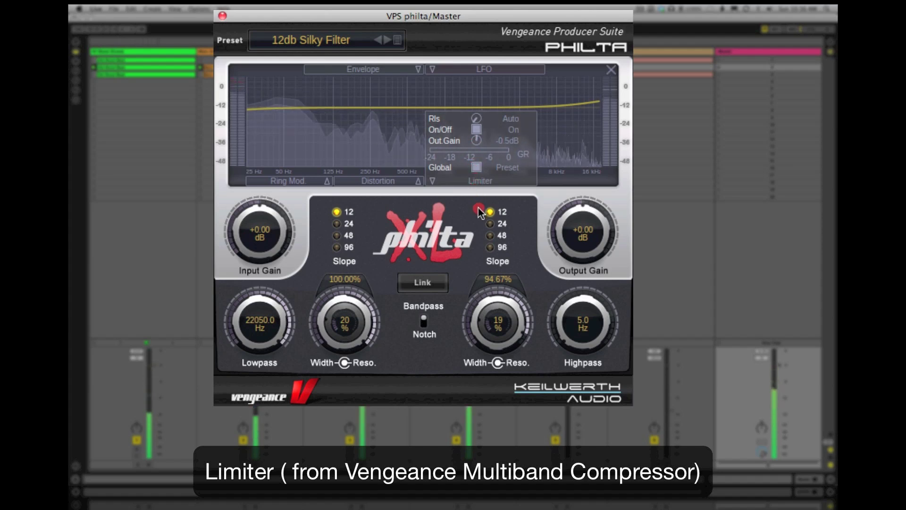
left_click_drag(477, 120, 488, 52)
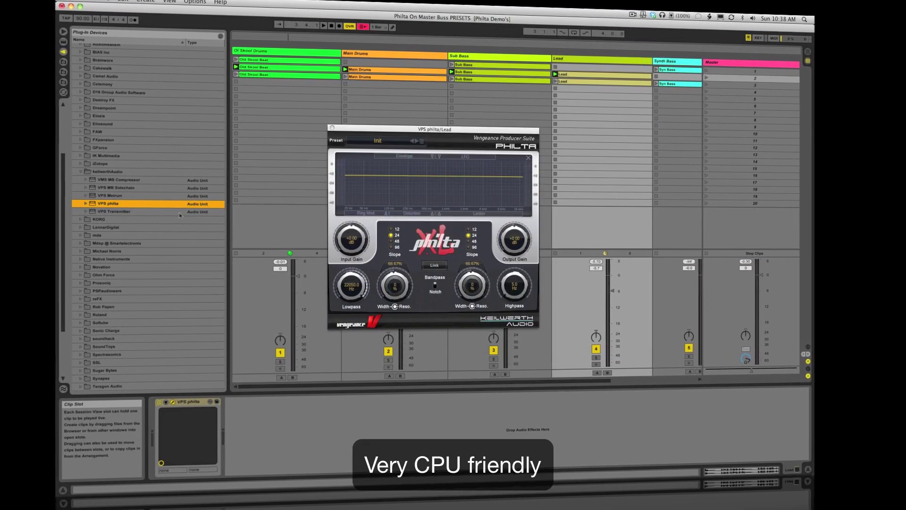
Bring up the Philta XL instance on the Synth Bass track
left_click(657, 96)
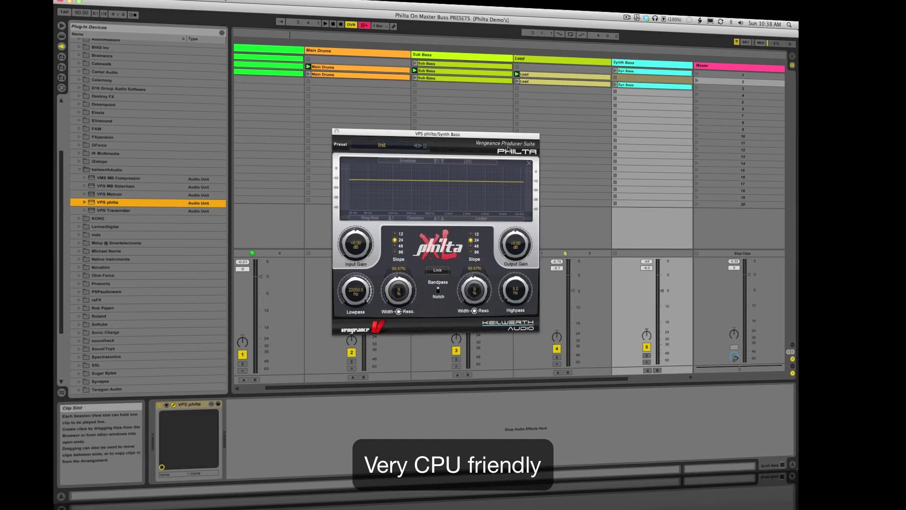